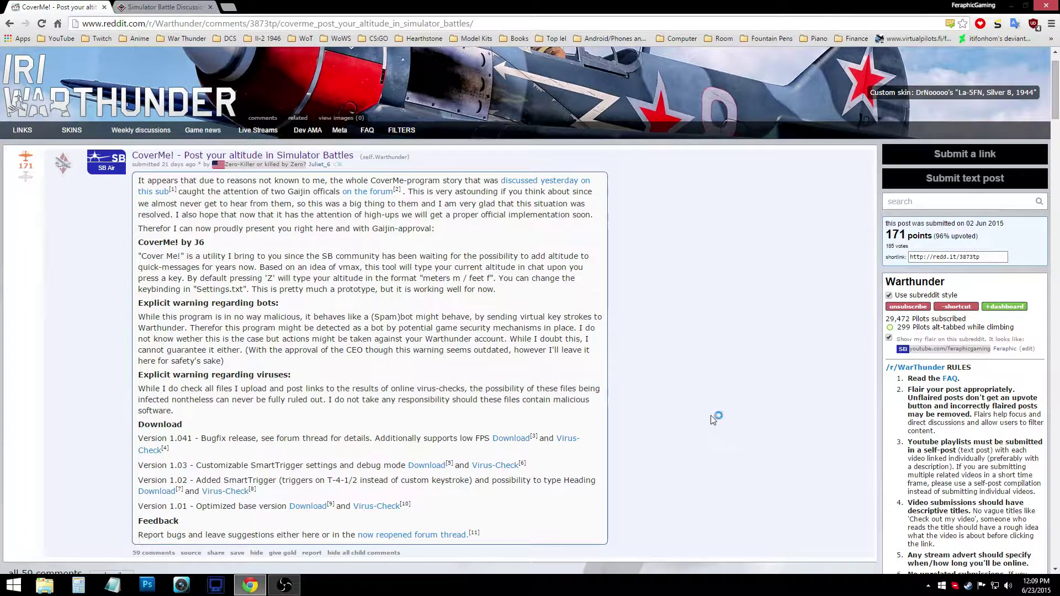
Step: Switch to the Simulator Battle Discussion forum tab and open the pinned Cover Me! topic
scroll(720, 368, "down", 1)
scroll(721, 367, "up", 1)
key("ctrl+Tab")
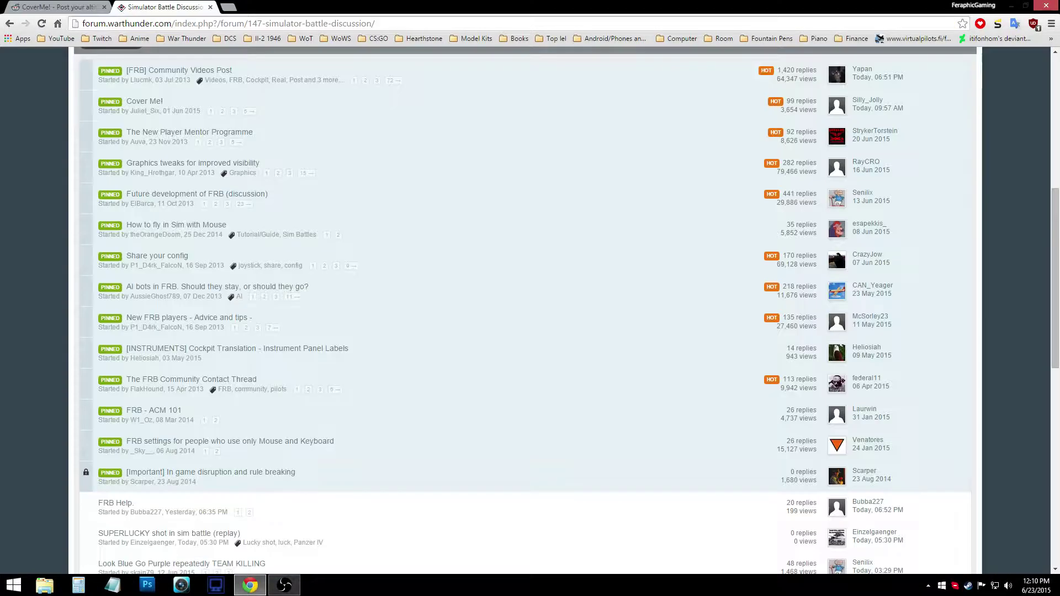
left_click(156, 103)
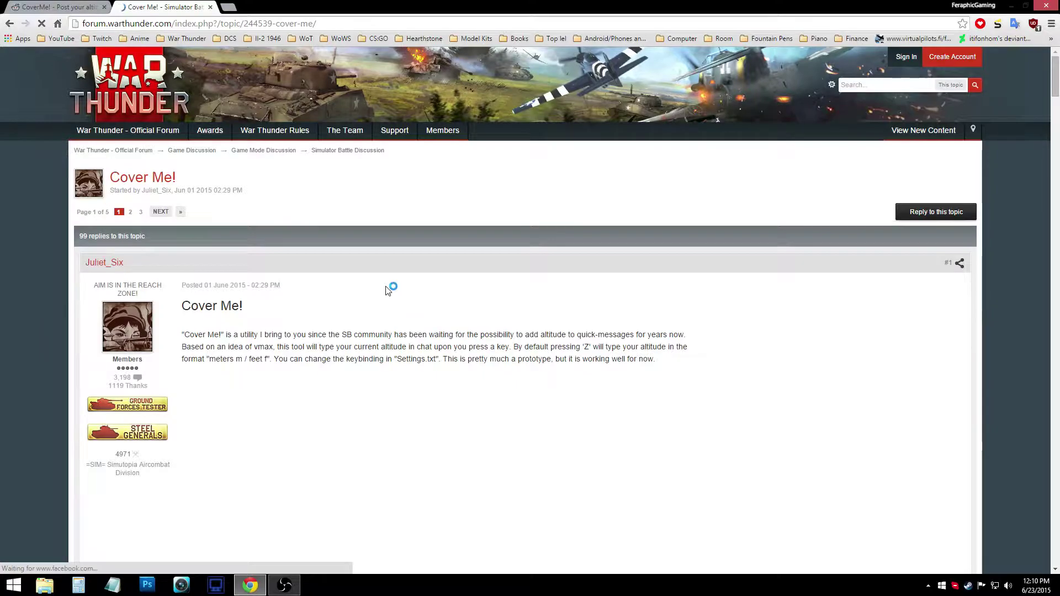
scroll(561, 348, "down", 9)
scroll(618, 379, "down", 15)
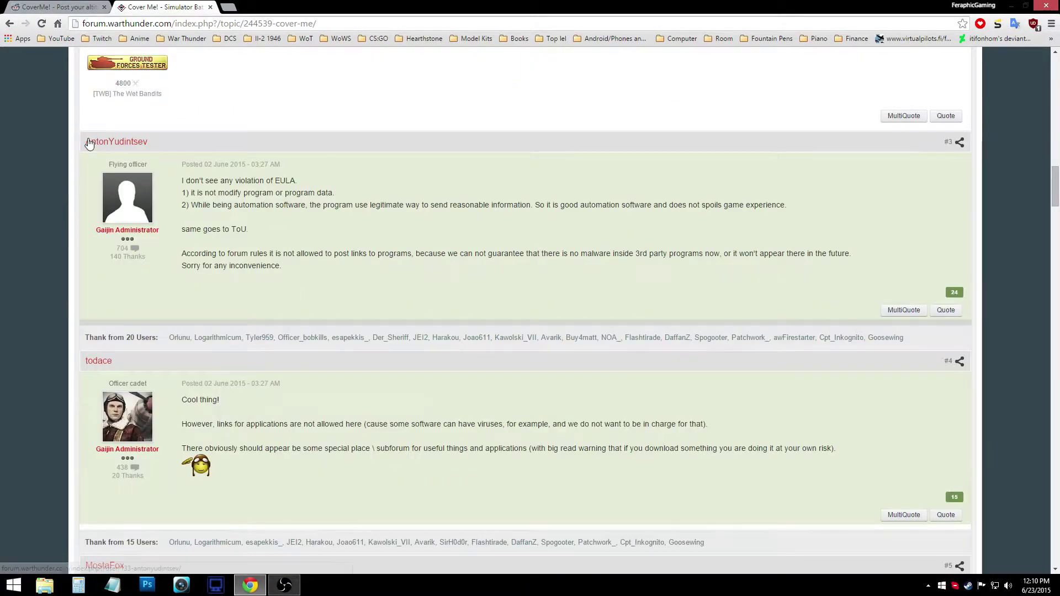
Step: Read through the administrator's reply and post #3 in the Cover Me! thread
left_click_drag(222, 193, 651, 478)
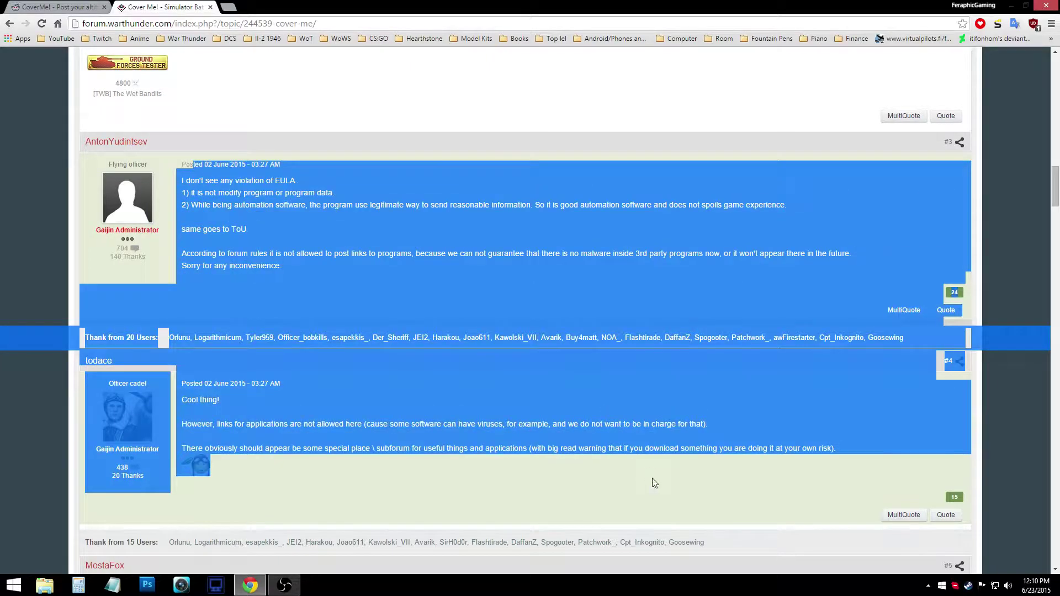
left_click(663, 493)
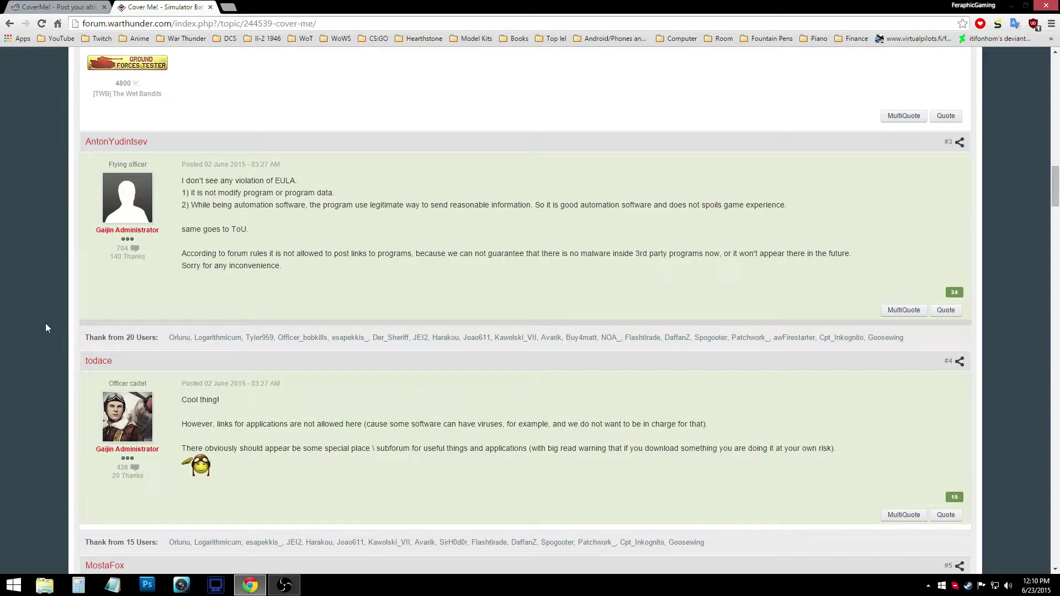
left_click_drag(183, 180, 618, 481)
left_click(454, 496)
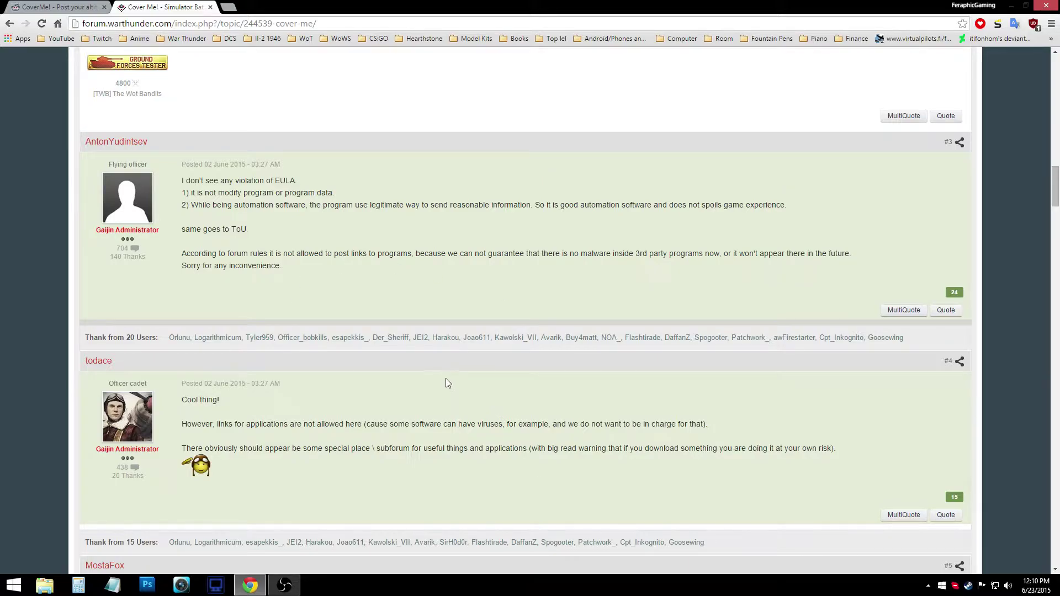
scroll(402, 360, "up", 15)
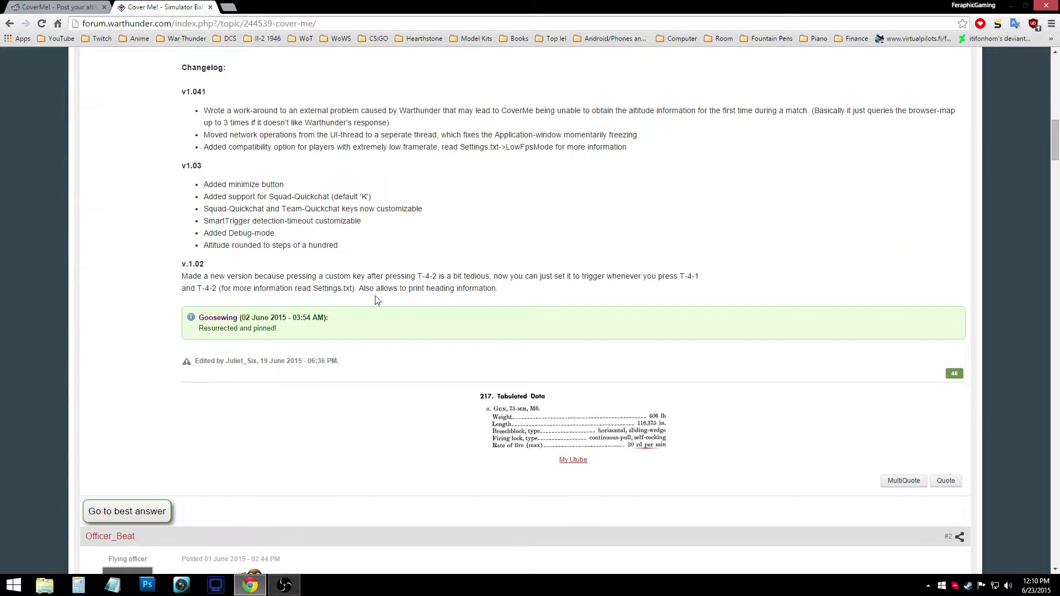
scroll(228, 251, "up", 8)
scroll(711, 376, "down", 2)
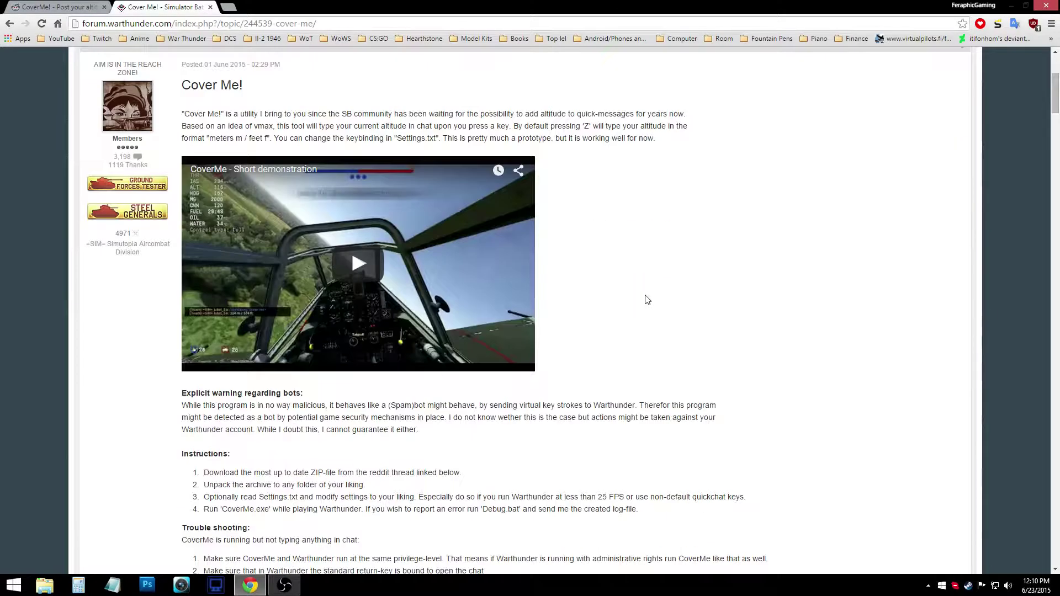
scroll(682, 399, "down", 1)
scroll(682, 399, "down", 1)
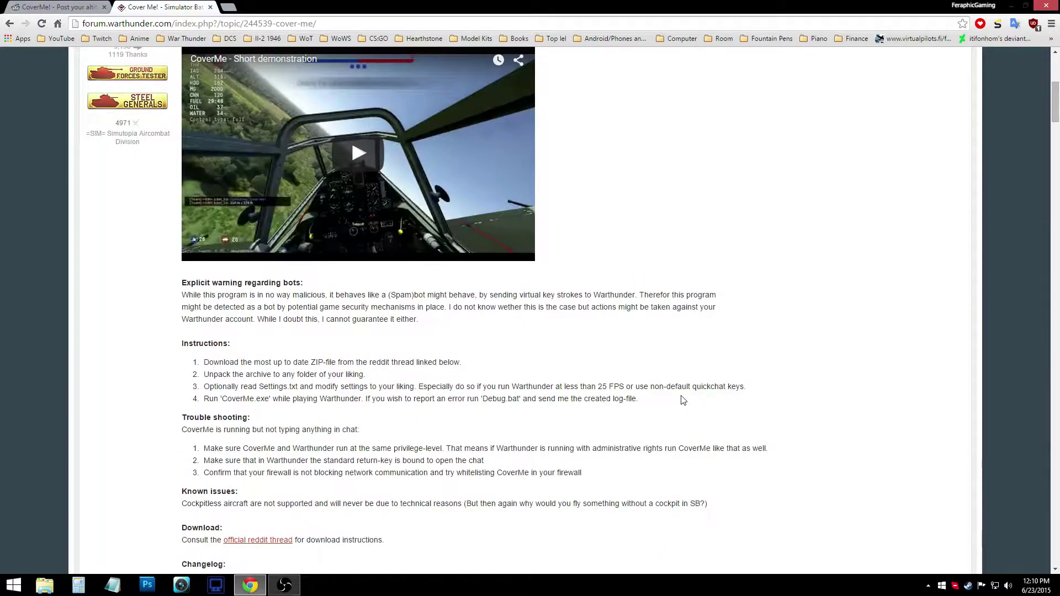
scroll(683, 398, "down", 20)
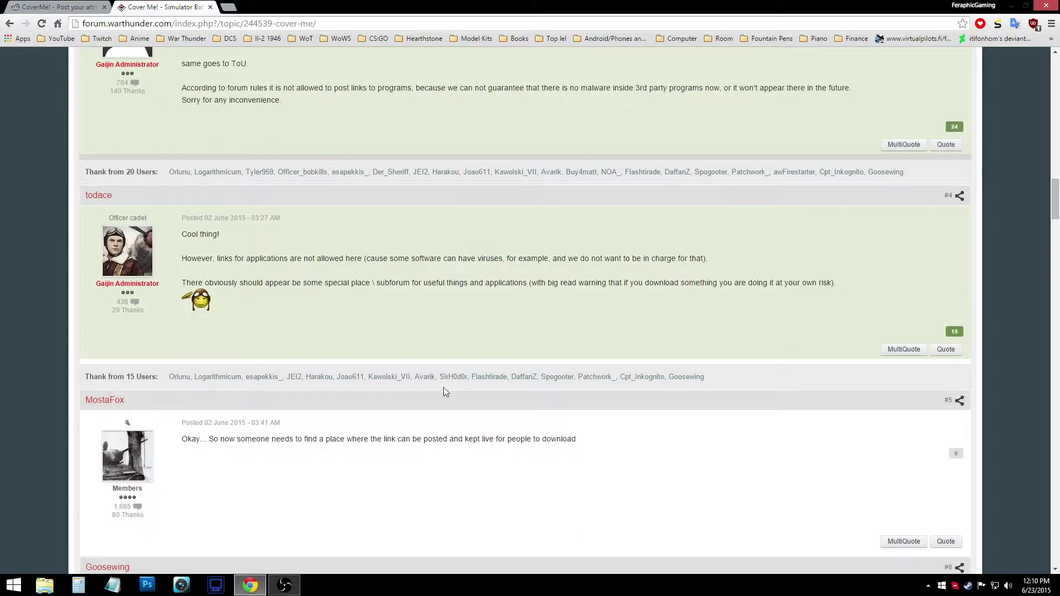
scroll(452, 397, "up", 20)
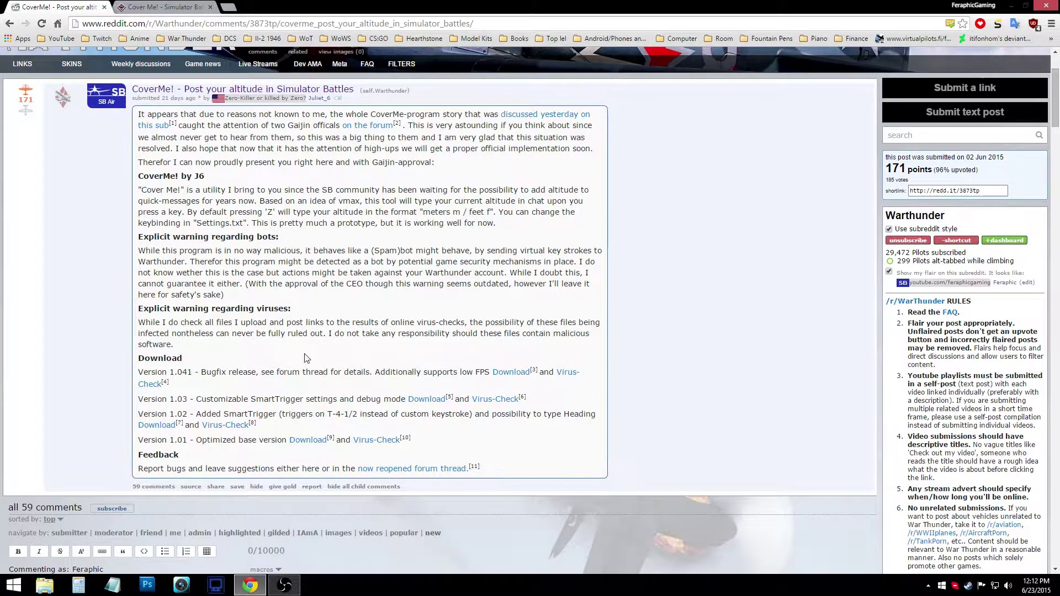
Step: Download CoverMe v1.041.zip from its MediaFire page and save it to the Desktop
left_click(512, 373)
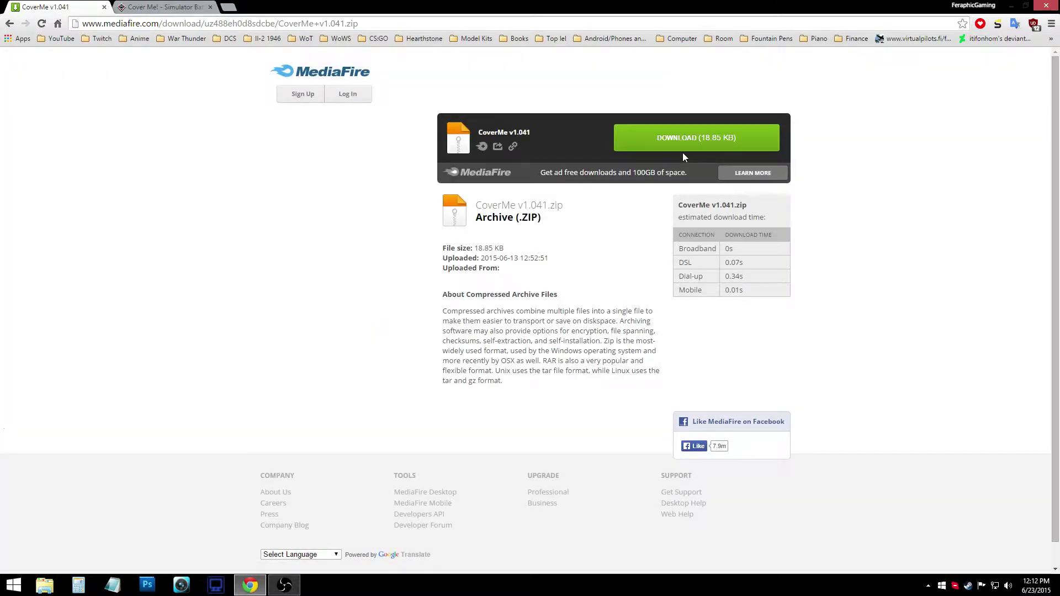
left_click(756, 129)
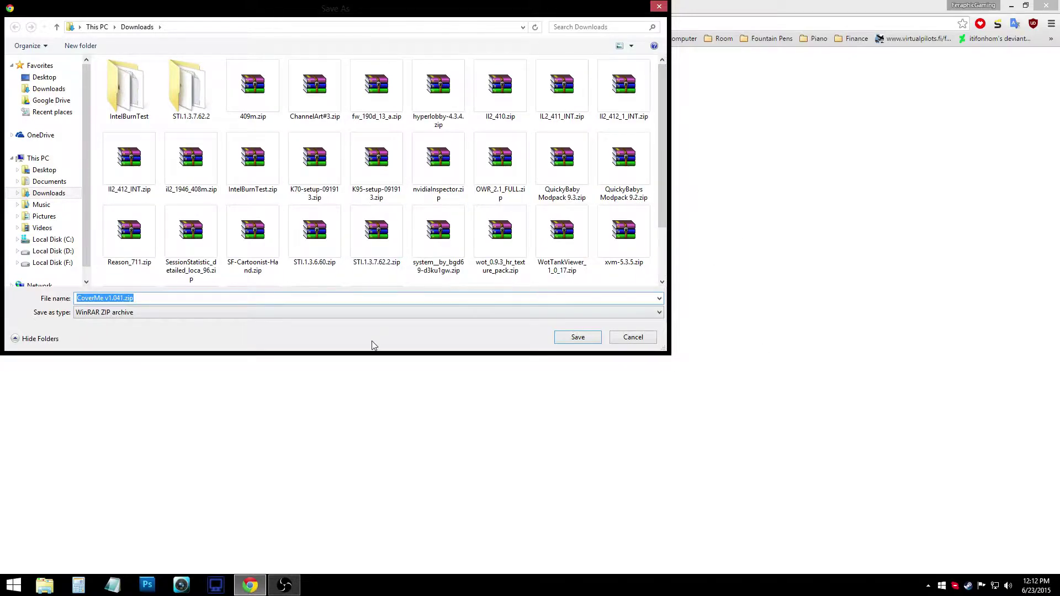
left_click(47, 78)
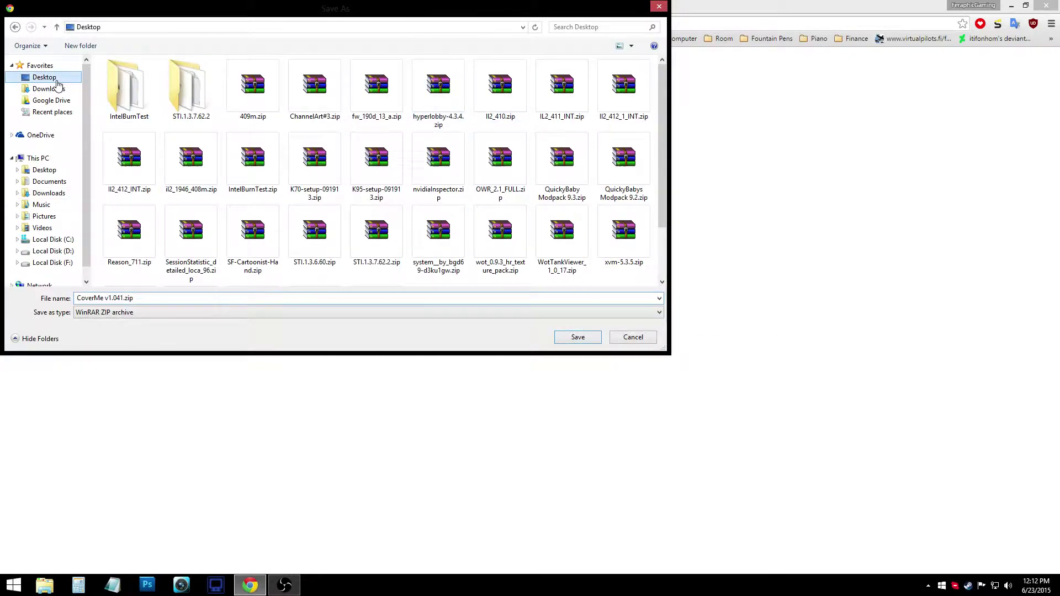
left_click(578, 338)
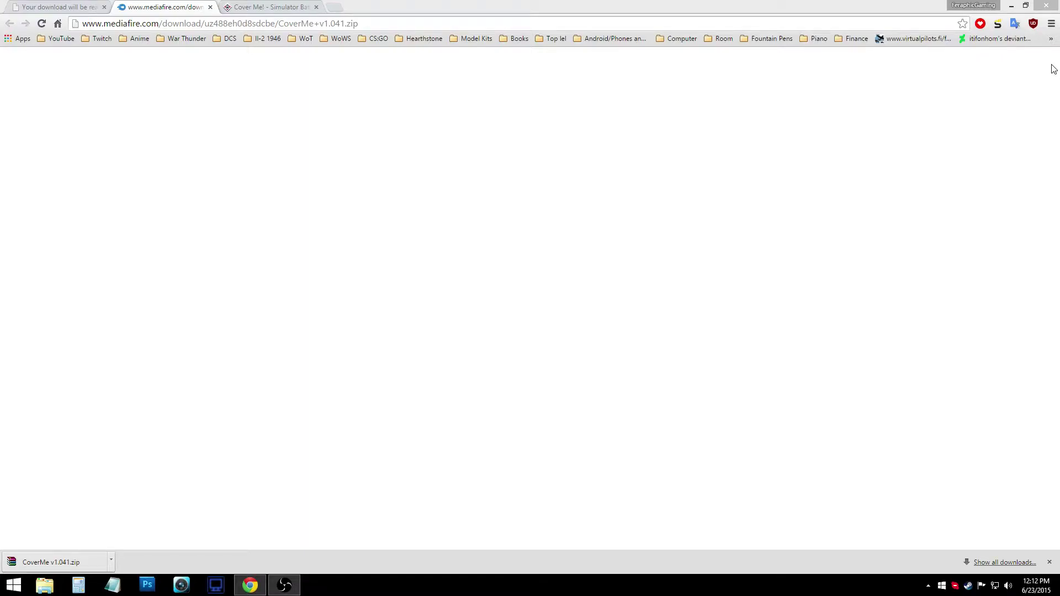
Step: Extract the CoverMe zip on the desktop into a CoverMe v1.041 folder and open it
left_click(1012, 7)
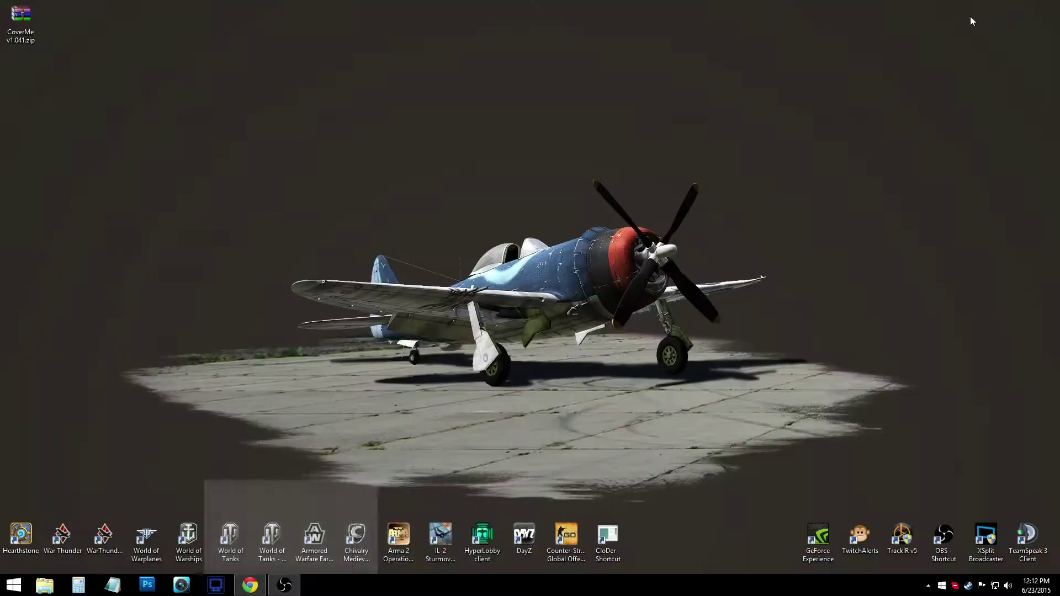
right_click(23, 16)
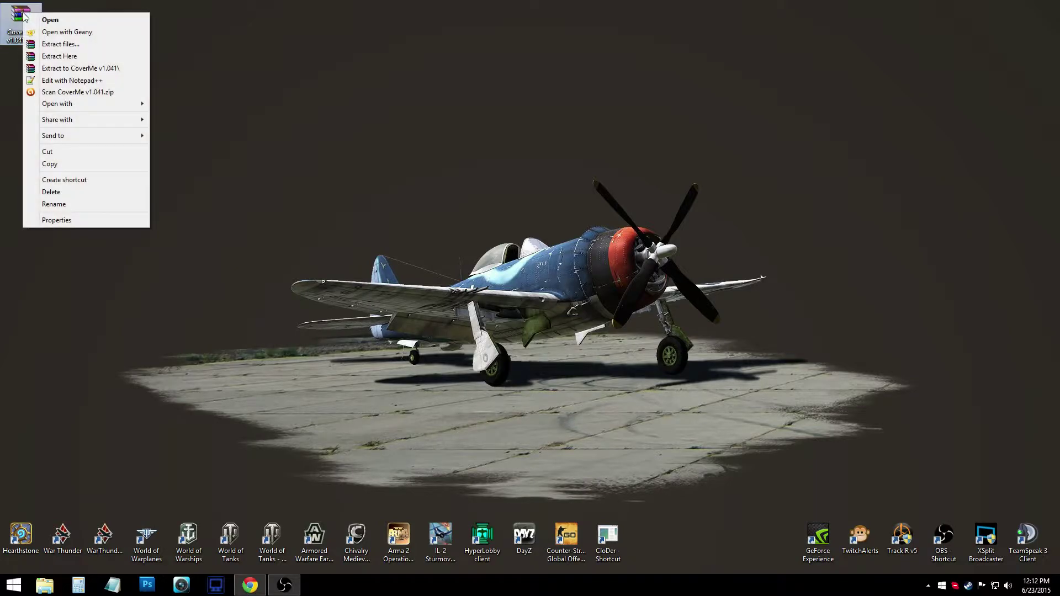
left_click(84, 68)
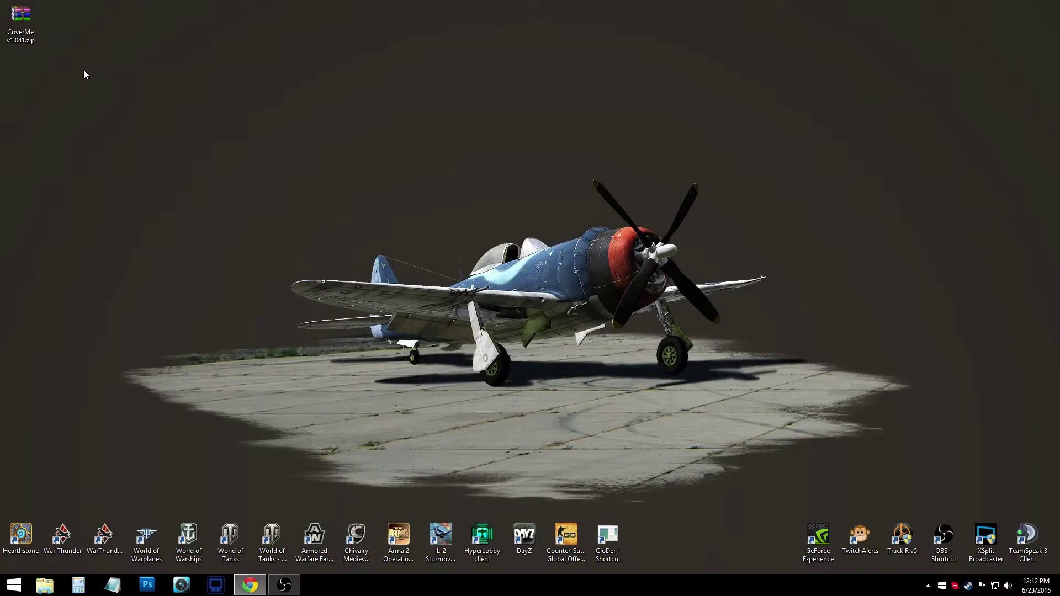
double_click(20, 69)
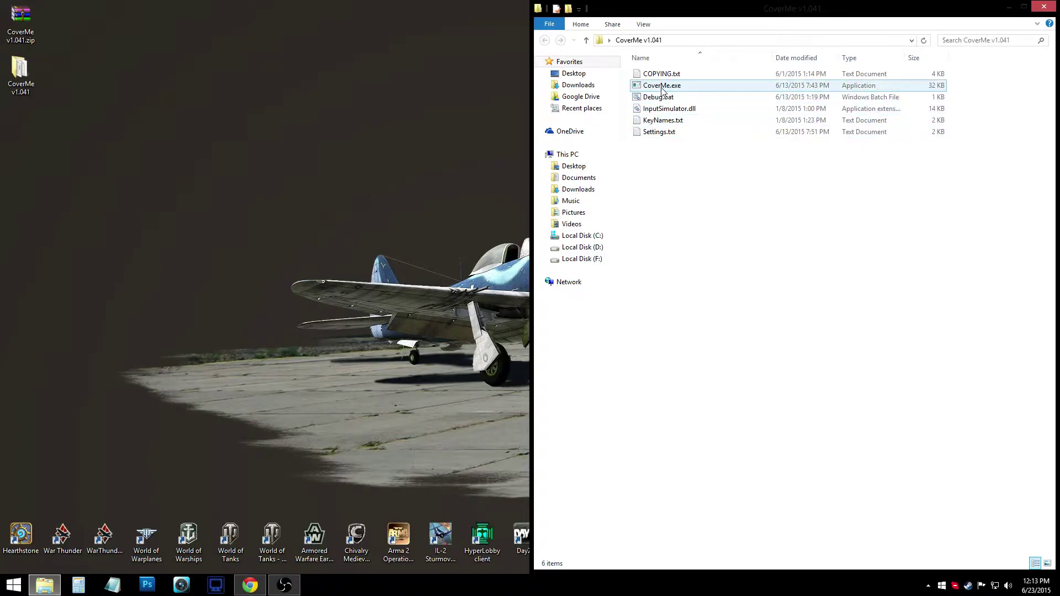
Step: Send CoverMe.exe to the desktop as a shortcut and launch CoverMe from it
left_click(644, 88)
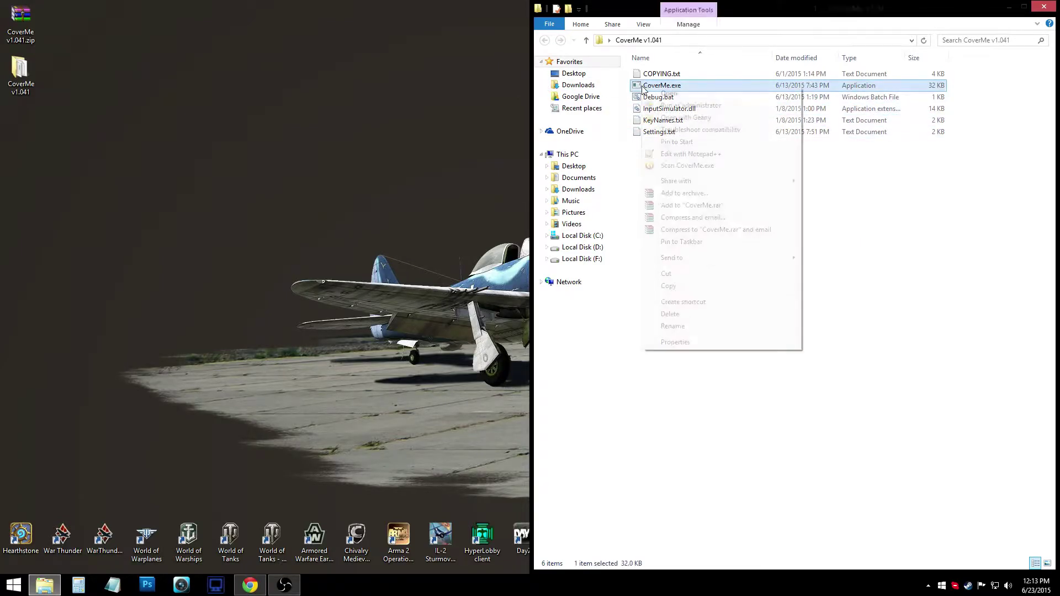
right_click(645, 88)
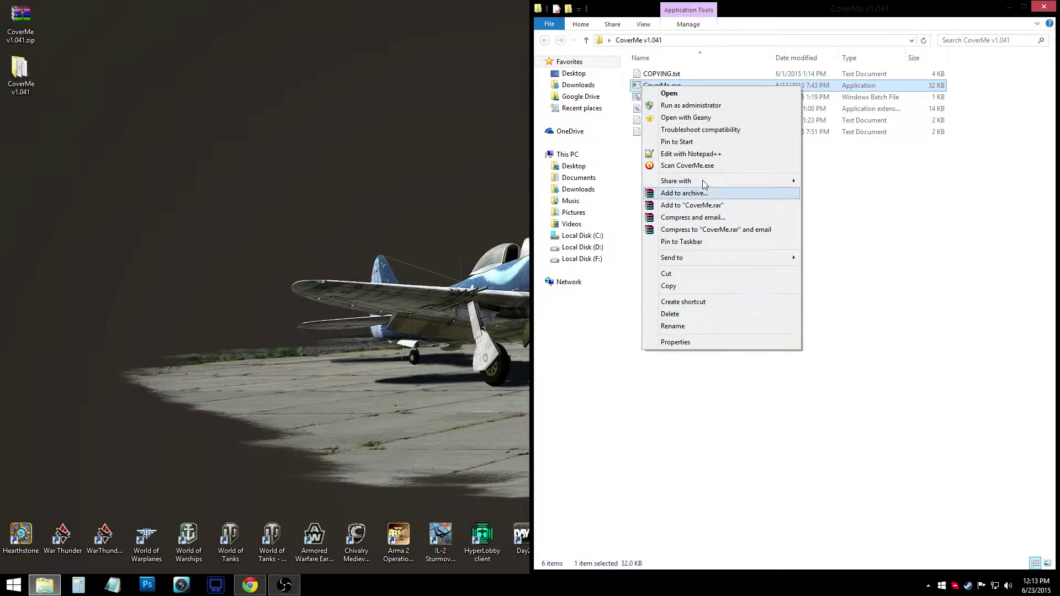
mouse_move(712, 257)
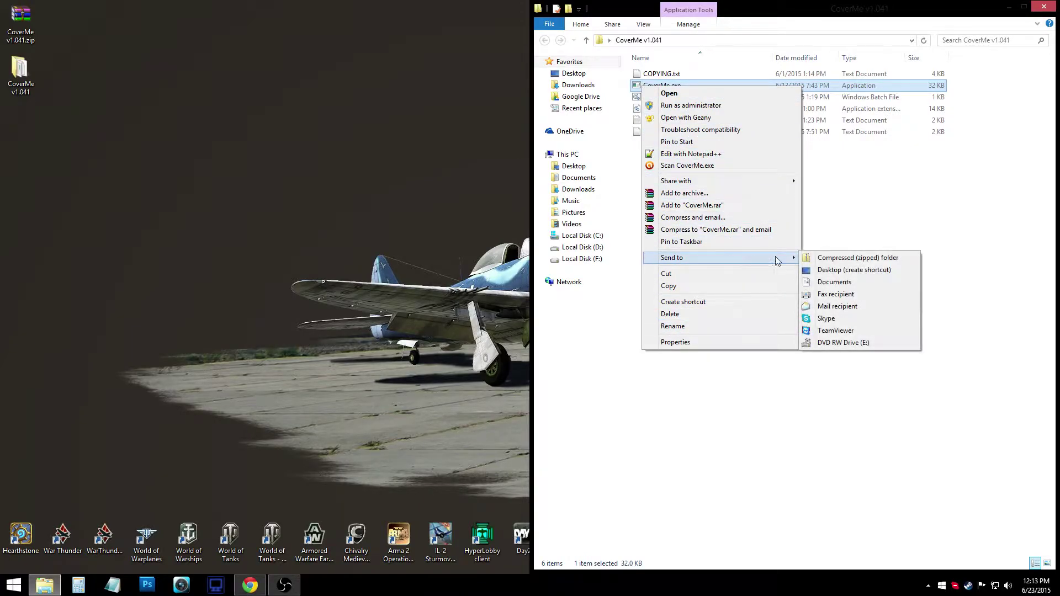
left_click(839, 270)
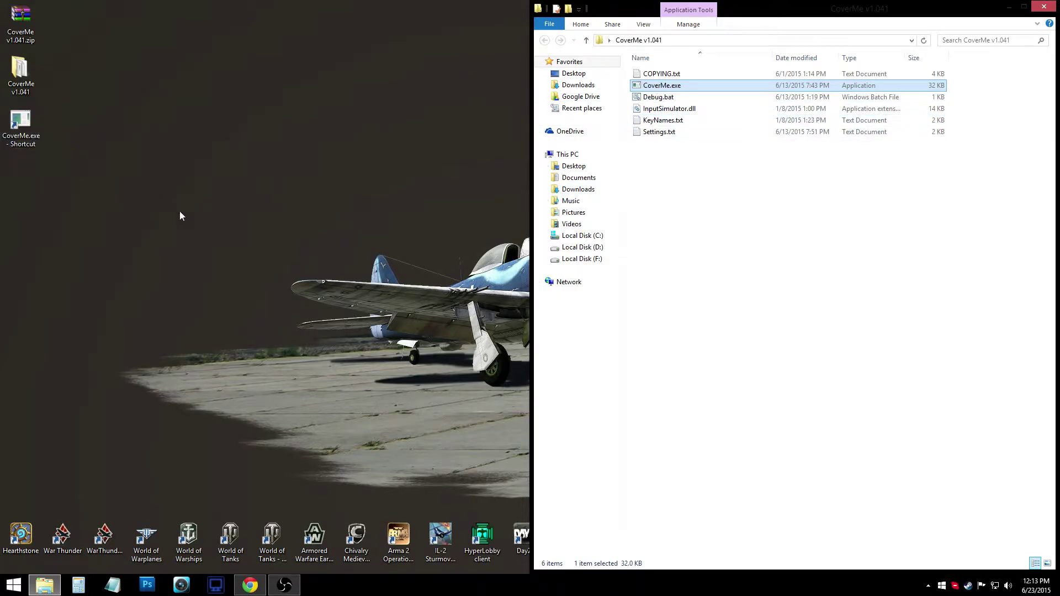
left_click(21, 127)
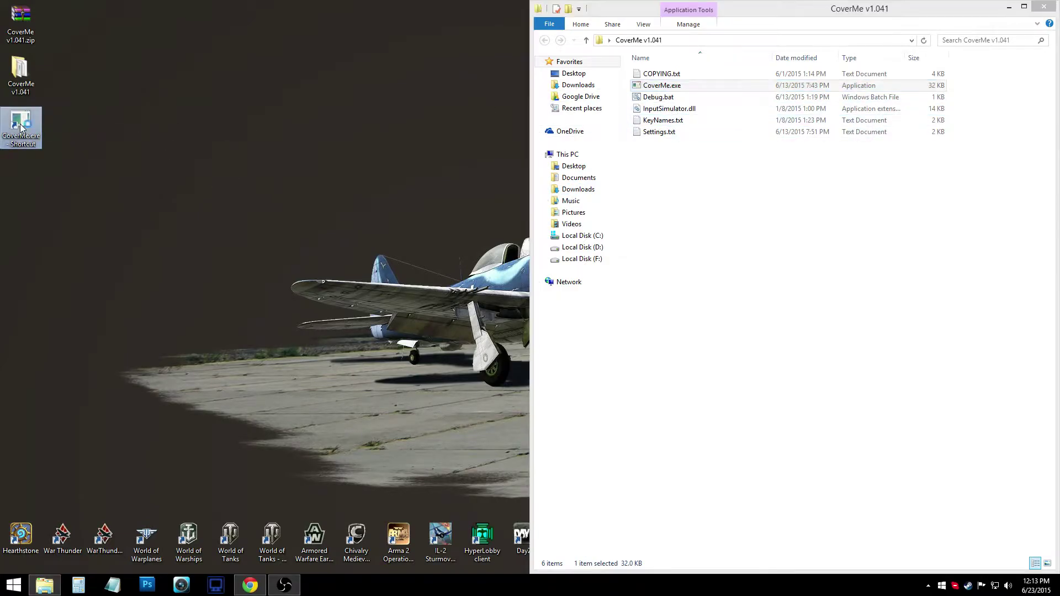
double_click(21, 127)
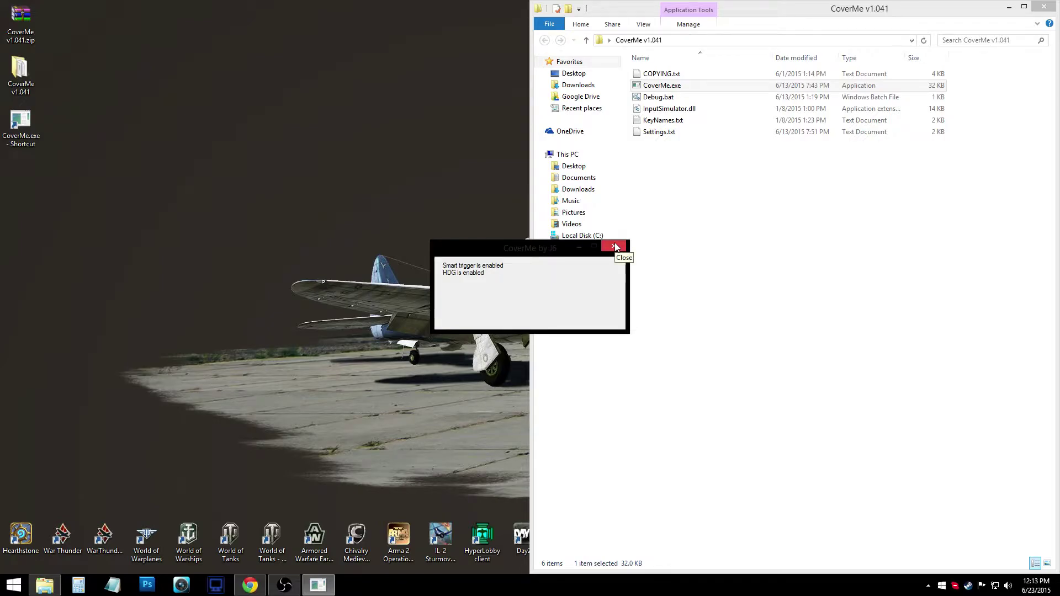
Step: Move the CoverMe by J6 window toward the upper left of the screen
left_click_drag(508, 253, 250, 108)
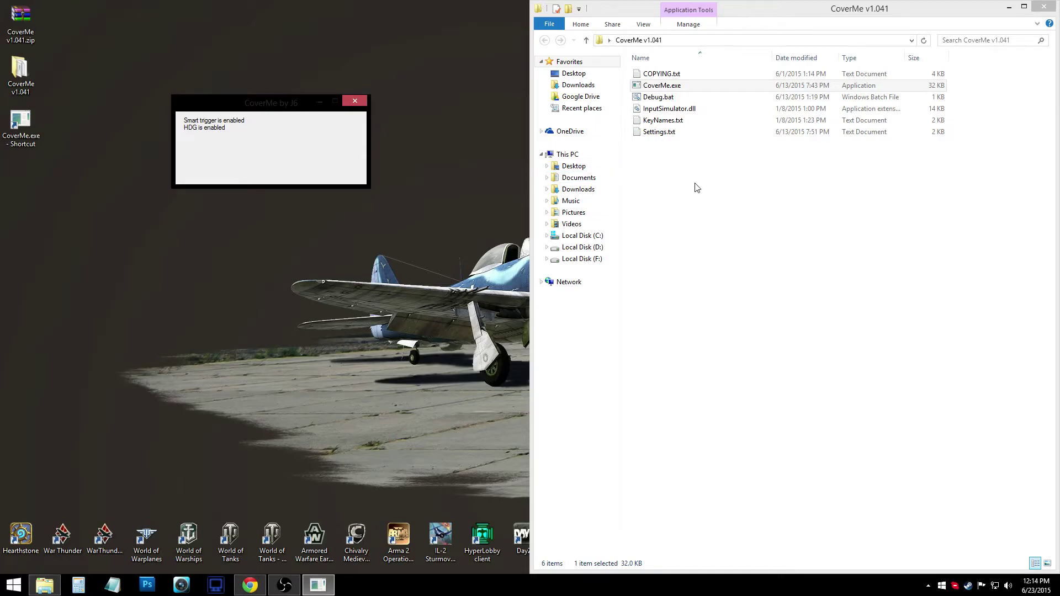
Step: Close CoverMe, then open Settings.txt in Notepad and scroll through its options
left_click(361, 101)
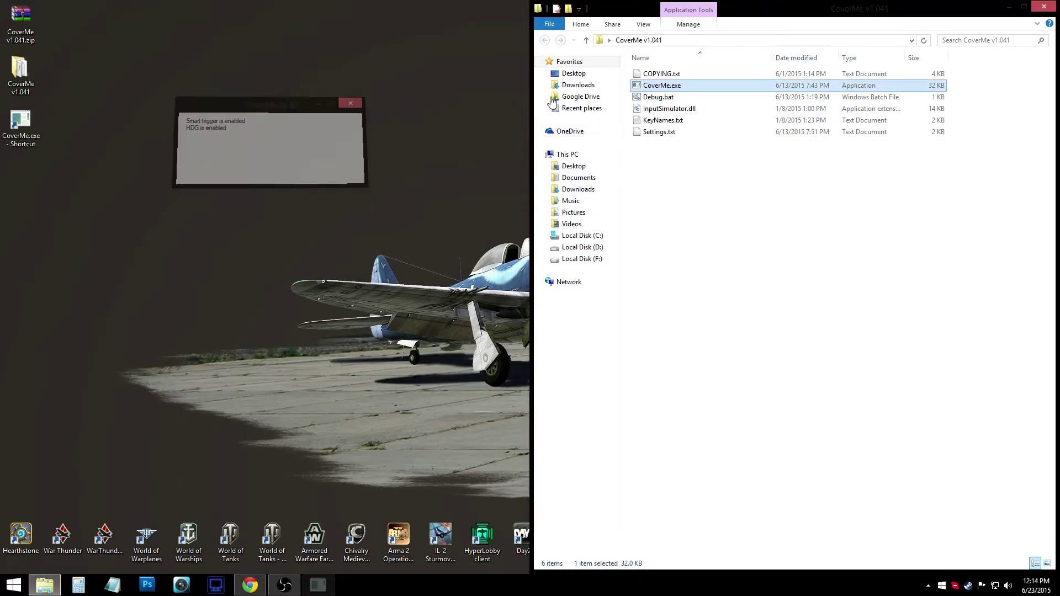
double_click(643, 133)
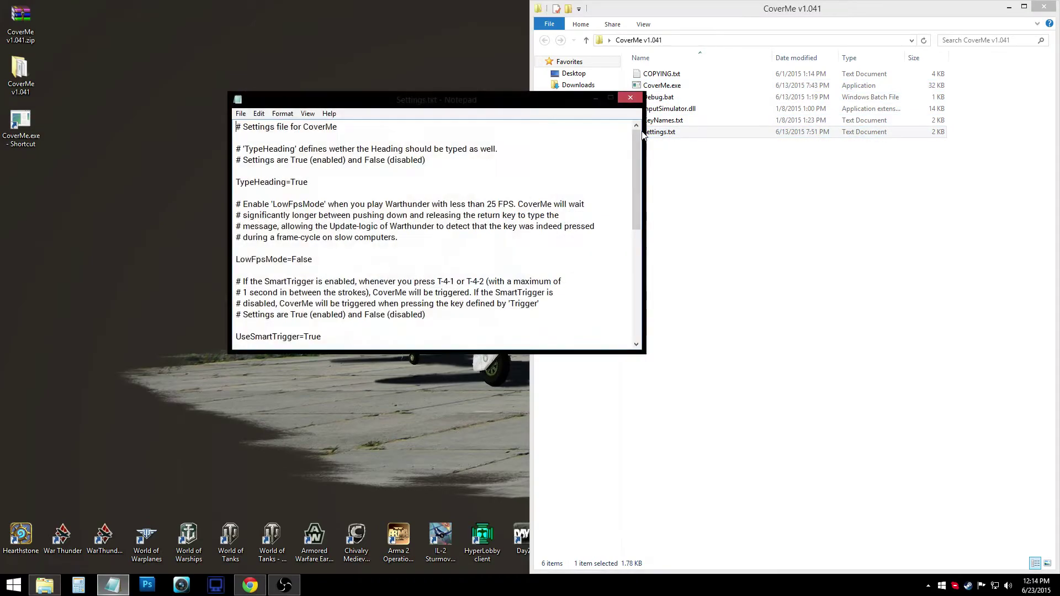
left_click_drag(638, 140, 619, 300)
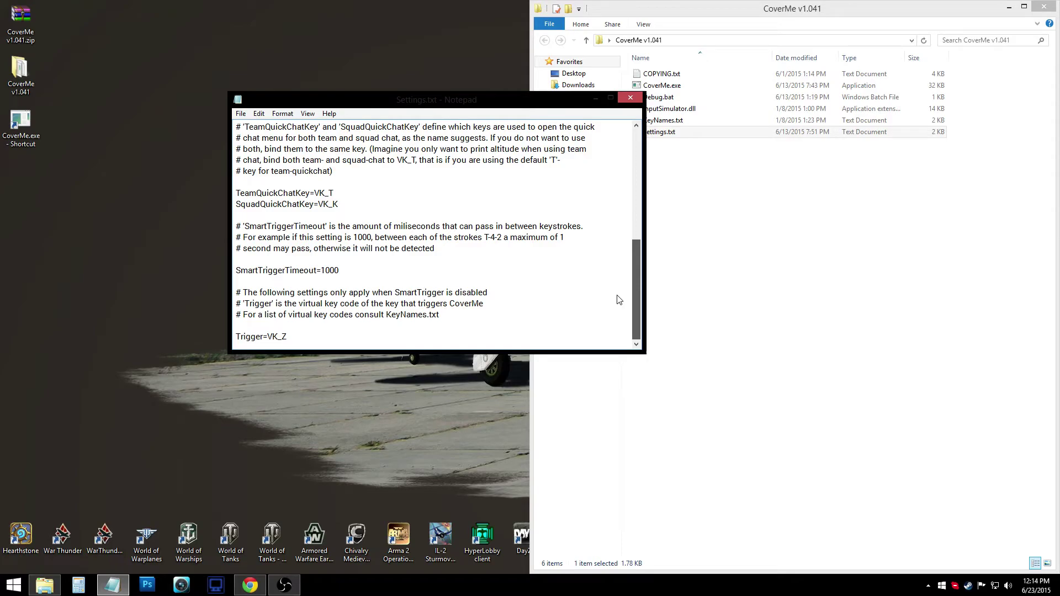
left_click_drag(620, 296, 635, 142)
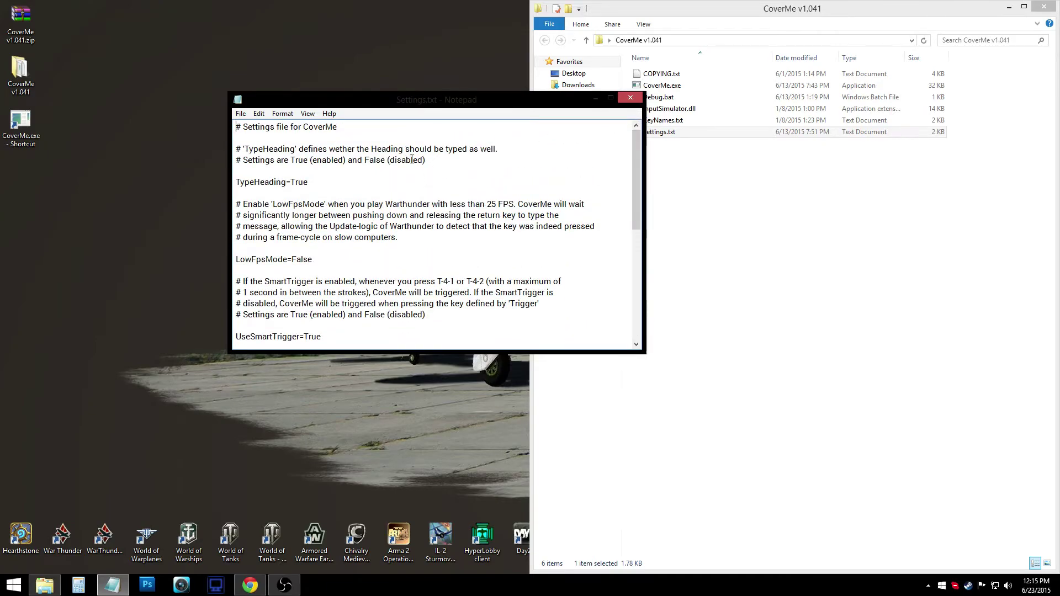
scroll(475, 160, "down", 7)
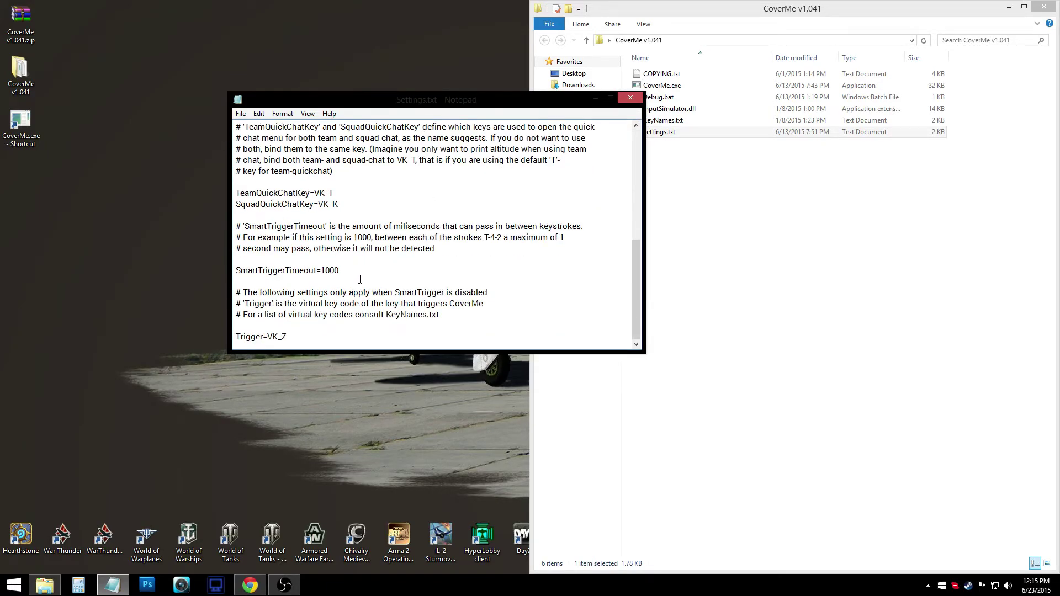
scroll(468, 275, "up", 8)
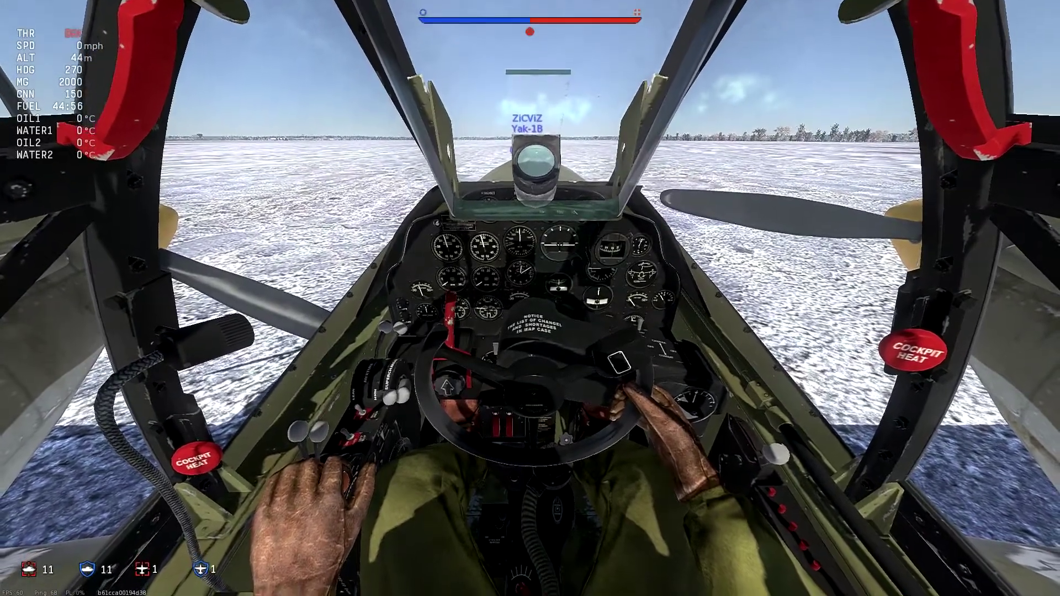
Step: Send the Defend! > Cover me! quick-chat message to the team, then reopen the menu
key("t")
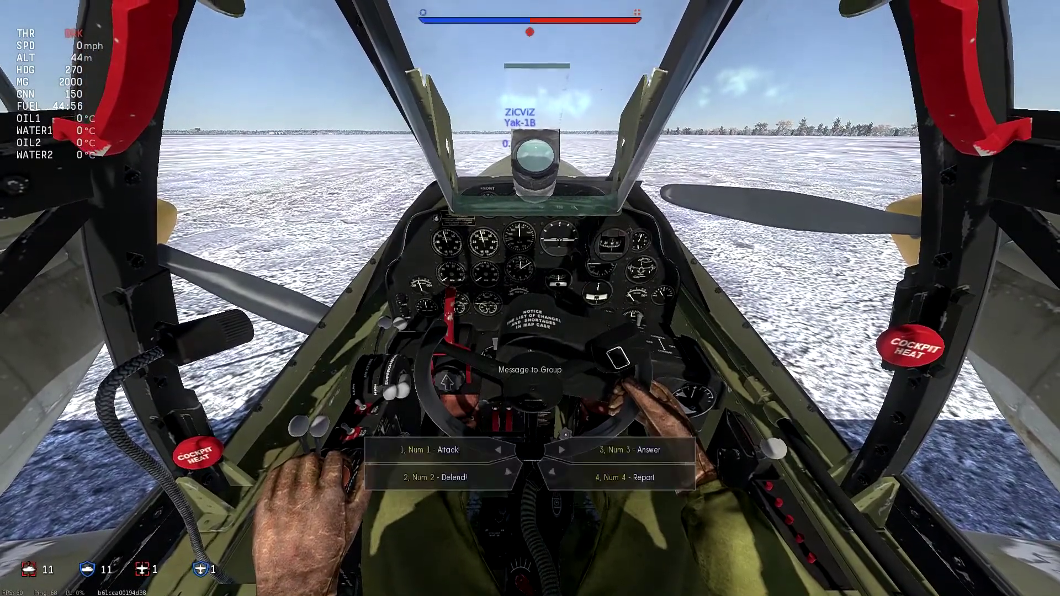
key("2")
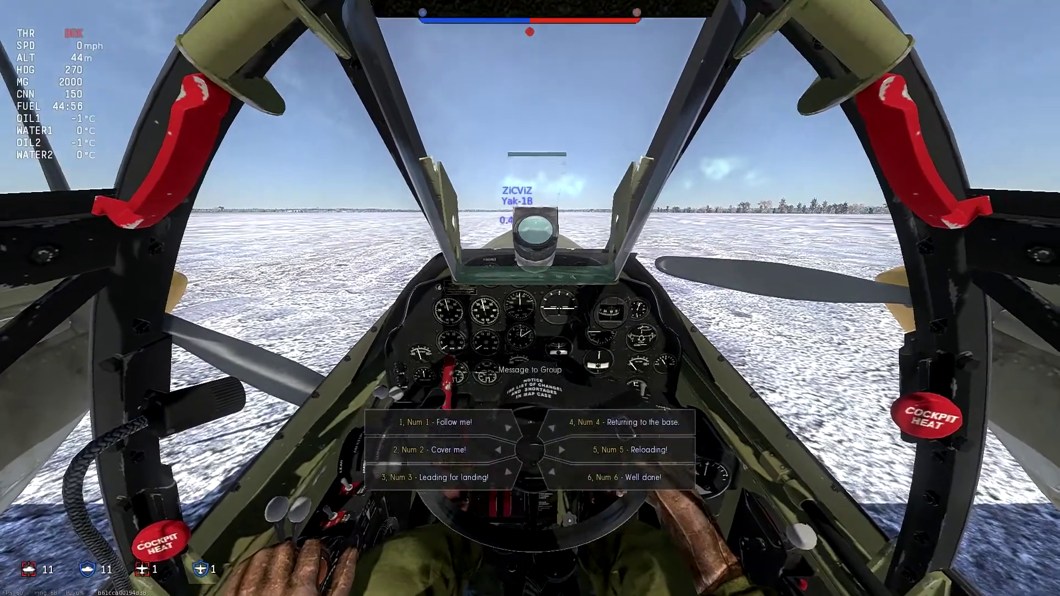
key("2")
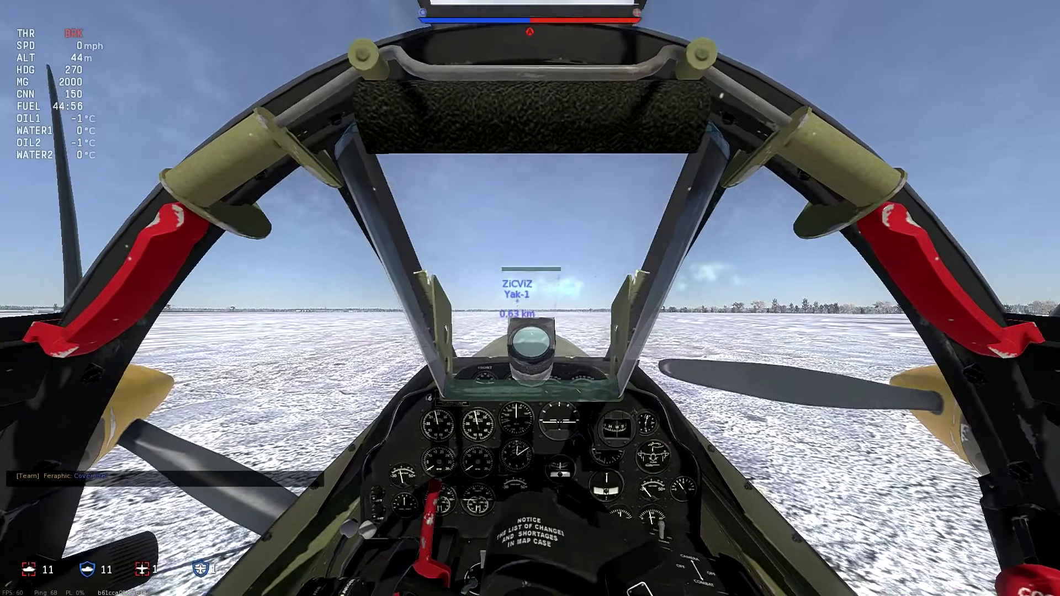
key("t")
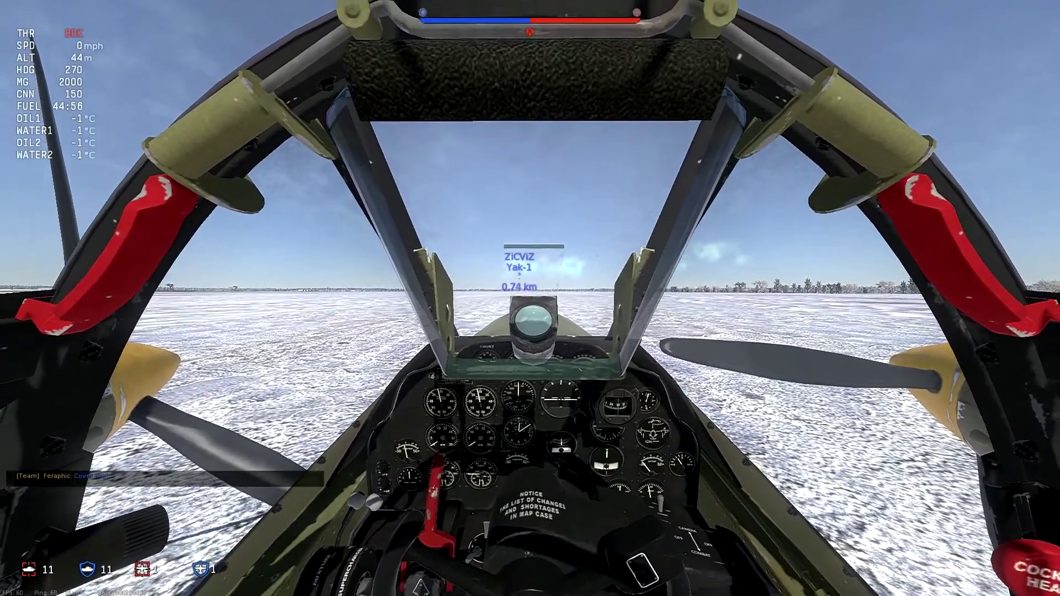